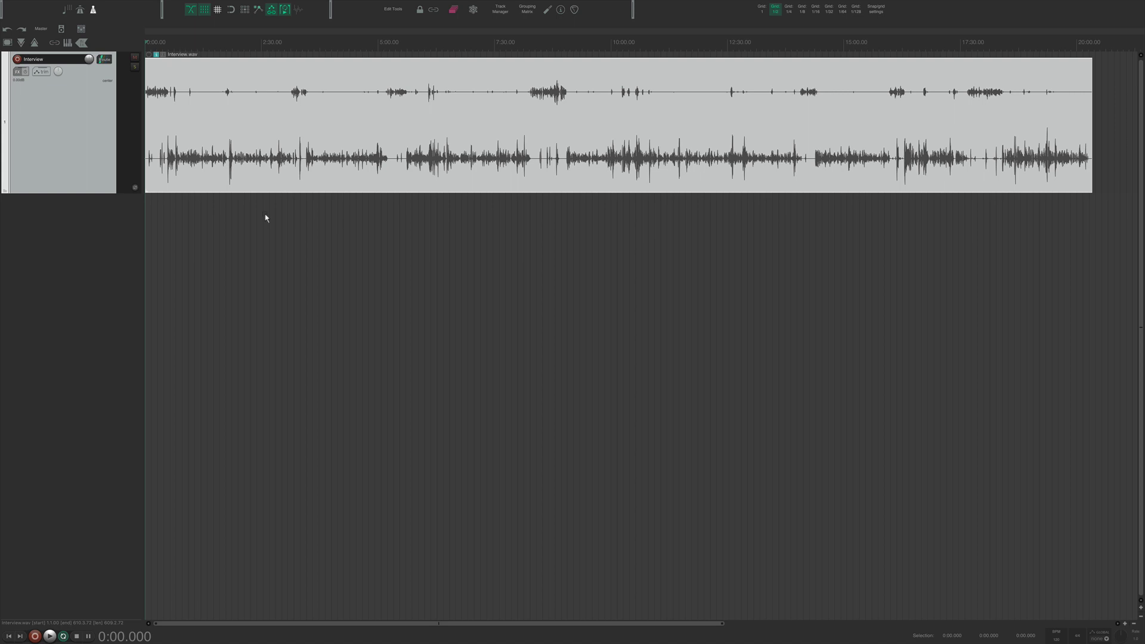
Step: Duplicate the Interview track and mute the original first track
{"action": "left_click", "coordinate": [266, 219]}
{"action": "key", "text": "shift+super+d"}
{"action": "key", "text": "shift+super+d"}
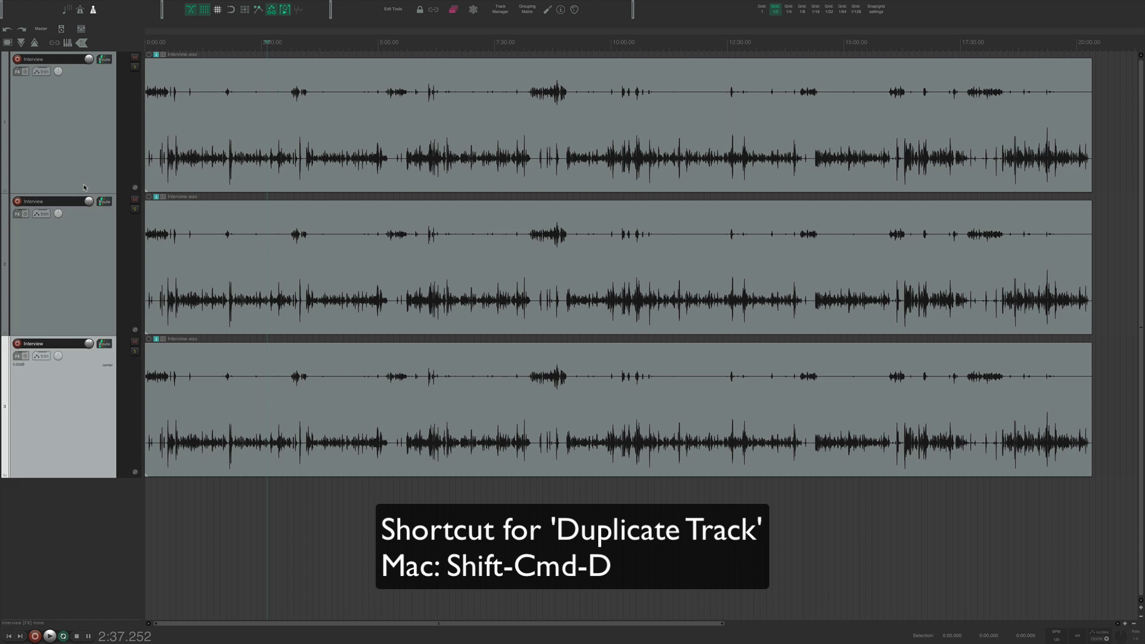
{"action": "left_click", "coordinate": [100, 168]}
{"action": "left_click", "coordinate": [134, 57]}
Step: Hide the original Interview track from both the arrange view and the mixer in the Track Manager
{"action": "key", "text": "shift+super+m"}
{"action": "left_click", "coordinate": [417, 284]}
{"action": "left_click", "coordinate": [434, 284]}
{"action": "left_click", "coordinate": [315, 246]}
Step: Rename the first visible Interview copy to 'Evan'
{"action": "left_click", "coordinate": [77, 138]}
{"action": "double_click", "coordinate": [42, 60]}
{"action": "type", "text": "Evan"}
{"action": "key", "text": "Return"}
Step: Bring up the Evan clip's context menu to reach its take channel mode
{"action": "left_click", "coordinate": [278, 132]}
{"action": "right_click", "coordinate": [281, 131]}
{"action": "mouse_move", "coordinate": [298, 158]}
Step: Set the Evan clip to Mono (left) and rename the second track to 'Jason'
{"action": "left_click", "coordinate": [529, 259]}
{"action": "left_click", "coordinate": [49, 203]}
{"action": "double_click", "coordinate": [49, 203]}
{"action": "type", "text": "Jason"}
{"action": "key", "text": "Return"}
Step: Set the Jason clip's take channel mode to Mono (right)
{"action": "left_click", "coordinate": [259, 273]}
{"action": "right_click", "coordinate": [259, 274]}
{"action": "mouse_move", "coordinate": [319, 299]}
{"action": "left_click", "coordinate": [519, 409]}
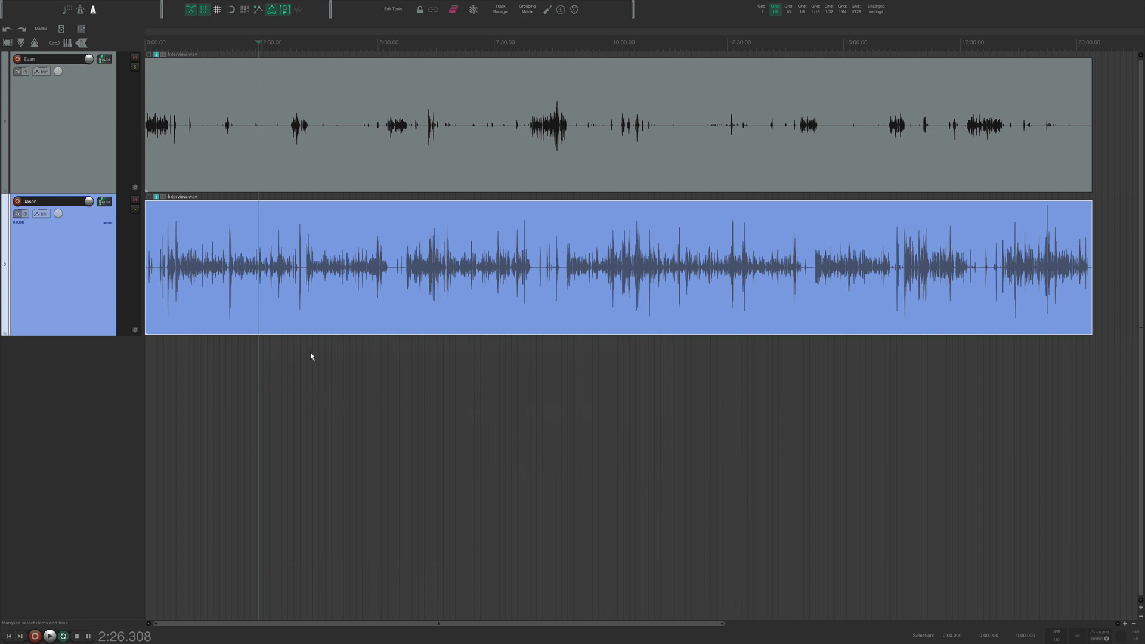
Step: Trim away the opening of the Jason clip by dragging its left edge
{"action": "scroll", "coordinate": [266, 263], "scroll_direction": "up", "scroll_amount": 10}
{"action": "scroll", "coordinate": [270, 265], "scroll_direction": "up", "scroll_amount": 3}
{"action": "scroll", "coordinate": [293, 269], "scroll_direction": "up", "scroll_amount": 3}
{"action": "scroll", "coordinate": [296, 270], "scroll_direction": "left", "scroll_amount": 3}
{"action": "scroll", "coordinate": [337, 269], "scroll_direction": "down", "scroll_amount": 5}
{"action": "scroll", "coordinate": [227, 275], "scroll_direction": "up", "scroll_amount": 3}
{"action": "left_click_drag", "start_coordinate": [146, 291], "coordinate": [278, 291]}
Step: Delete Evan's silences at 1:00–1:42, 1:53–3:07, about 3:30–4:55, and 6:18–8:13
{"action": "scroll", "coordinate": [420, 244], "scroll_direction": "down", "scroll_amount": 2}
{"action": "scroll", "coordinate": [416, 214], "scroll_direction": "down", "scroll_amount": 1}
{"action": "left_click_drag", "start_coordinate": [352, 113], "coordinate": [487, 154]}
{"action": "key", "text": "Delete"}
{"action": "left_click_drag", "start_coordinate": [524, 117], "coordinate": [772, 144]}
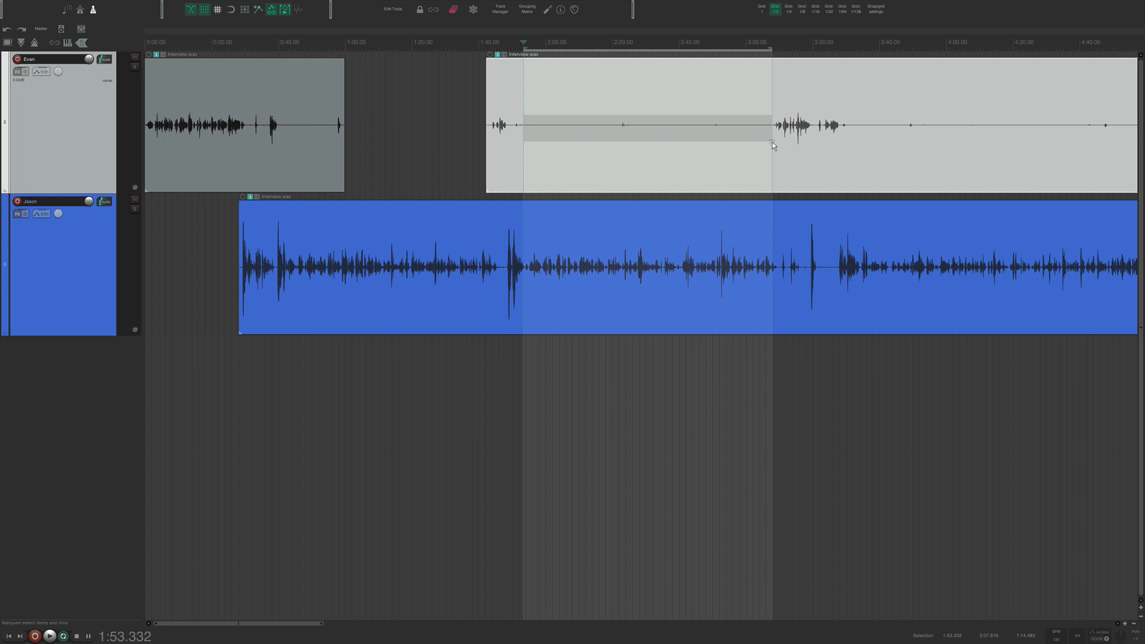
{"action": "key", "text": "Delete"}
{"action": "scroll", "coordinate": [646, 175], "scroll_direction": "right", "scroll_amount": 10}
{"action": "left_click_drag", "start_coordinate": [528, 117], "coordinate": [825, 154]}
{"action": "key", "text": "Delete"}
{"action": "scroll", "coordinate": [635, 185], "scroll_direction": "right", "scroll_amount": 15}
{"action": "left_click_drag", "start_coordinate": [484, 119], "coordinate": [874, 160]}
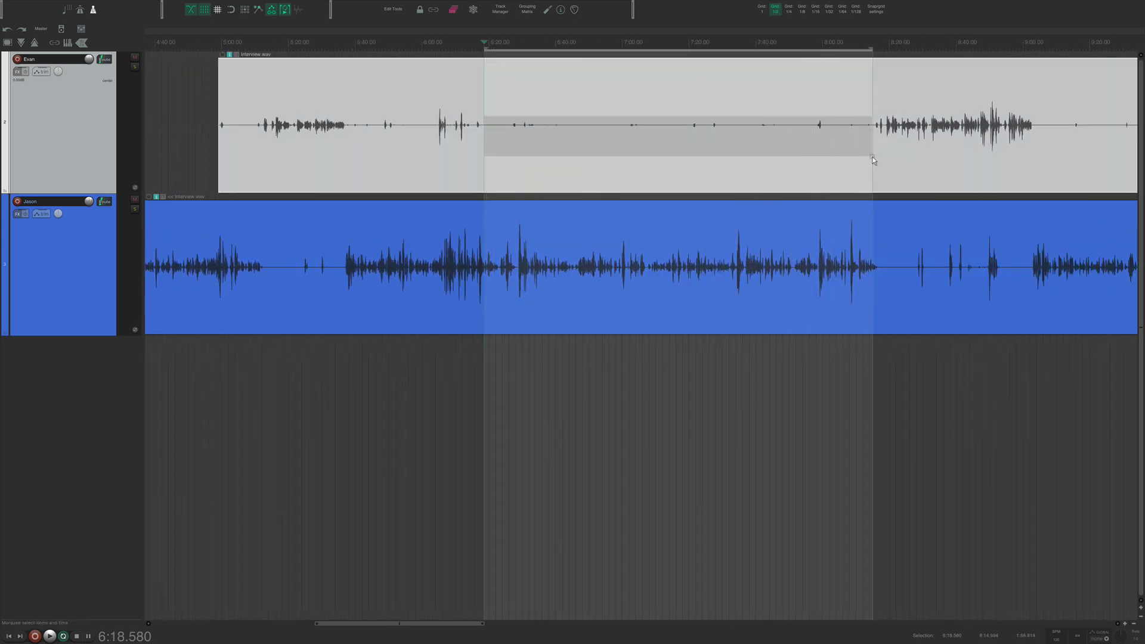
{"action": "key", "text": "Delete"}
Step: Delete Evan's later silences near 9:03, 10:51–12:33, 12:53–13:23, and one more stretch
{"action": "scroll", "coordinate": [602, 234], "scroll_direction": "right", "scroll_amount": 2}
{"action": "scroll", "coordinate": [602, 235], "scroll_direction": "right", "scroll_amount": 10}
{"action": "left_click_drag", "start_coordinate": [508, 113], "coordinate": [692, 160]}
{"action": "key", "text": "Delete"}
{"action": "scroll", "coordinate": [636, 182], "scroll_direction": "right", "scroll_amount": 8}
{"action": "left_click_drag", "start_coordinate": [557, 108], "coordinate": [898, 170]}
{"action": "key", "text": "Delete"}
{"action": "scroll", "coordinate": [717, 214], "scroll_direction": "right", "scroll_amount": 10}
{"action": "left_click_drag", "start_coordinate": [541, 111], "coordinate": [637, 155]}
{"action": "key", "text": "Delete"}
{"action": "scroll", "coordinate": [626, 169], "scroll_direction": "right", "scroll_amount": 7}
{"action": "left_click_drag", "start_coordinate": [567, 122], "coordinate": [703, 172]}
{"action": "key", "text": "Delete"}
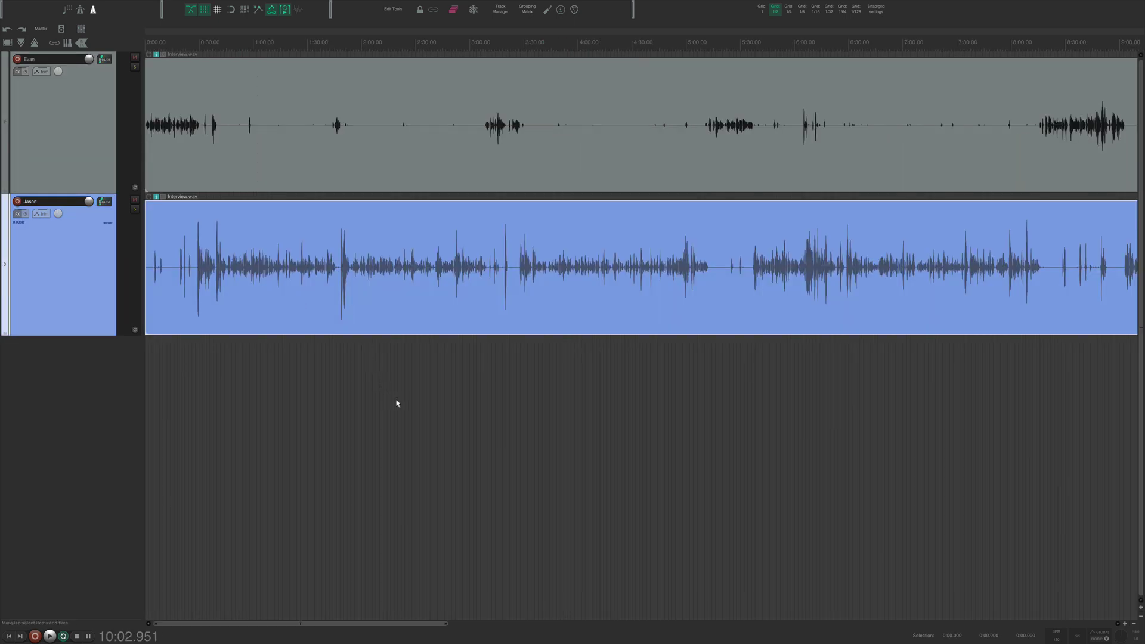
{"action": "left_click", "coordinate": [397, 404]}
{"action": "scroll", "coordinate": [551, 292], "scroll_direction": "up", "scroll_amount": 5}
{"action": "scroll", "coordinate": [550, 293], "scroll_direction": "up", "scroll_amount": 1}
{"action": "left_click_drag", "start_coordinate": [492, 123], "coordinate": [804, 294]}
{"action": "left_click_drag", "start_coordinate": [804, 291], "coordinate": [804, 290]}
{"action": "key", "text": "Delete"}
{"action": "scroll", "coordinate": [483, 239], "scroll_direction": "up", "scroll_amount": 3}
{"action": "scroll", "coordinate": [574, 210], "scroll_direction": "down", "scroll_amount": 3}
{"action": "left_click_drag", "start_coordinate": [902, 127], "coordinate": [562, 313]}
{"action": "scroll", "coordinate": [506, 222], "scroll_direction": "up", "scroll_amount": 5}
{"action": "left_click_drag", "start_coordinate": [451, 304], "coordinate": [467, 308]}
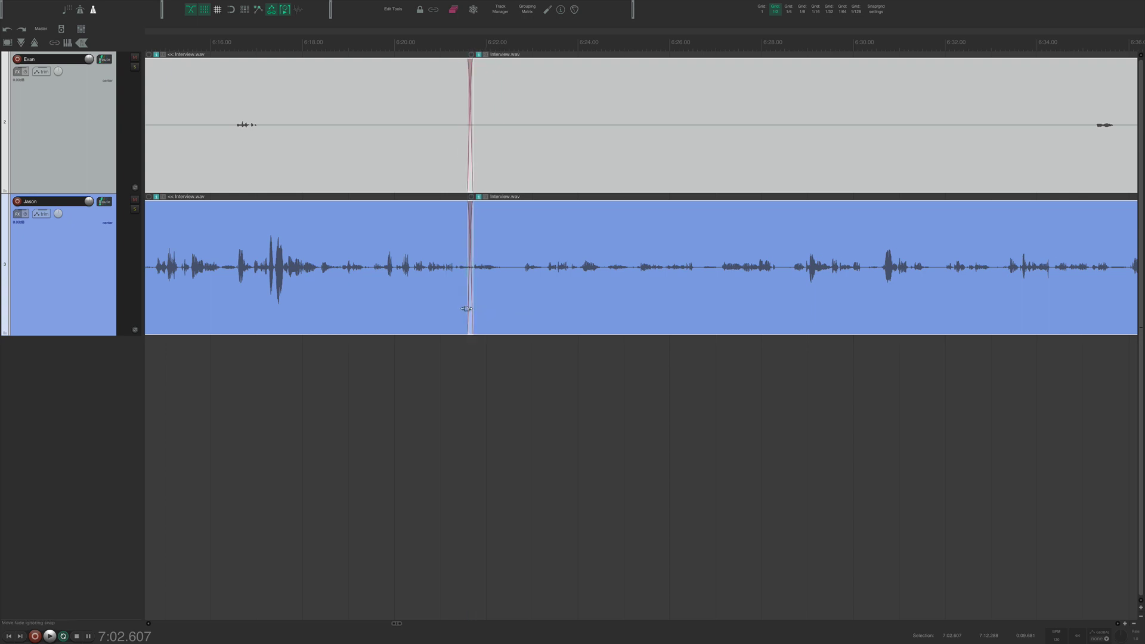
{"action": "scroll", "coordinate": [467, 308], "scroll_direction": "down", "scroll_amount": 8}
{"action": "key", "text": "ctrl+z"}
{"action": "key", "text": "ctrl+z"}
{"action": "key", "text": "ctrl+z"}
{"action": "key", "text": "ctrl+z"}
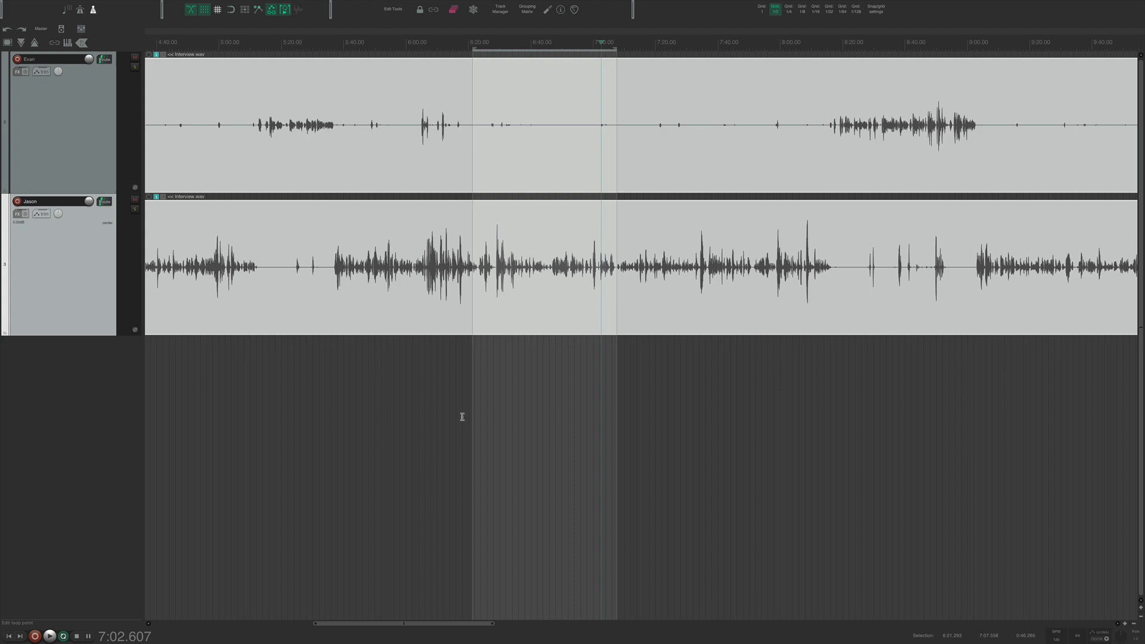
{"action": "key", "text": "ctrl+z"}
Step: Turn on ripple editing and cut the span near 7:01 from both tracks
{"action": "left_click", "coordinate": [246, 14]}
{"action": "scroll", "coordinate": [622, 328], "scroll_direction": "up", "scroll_amount": 4}
{"action": "scroll", "coordinate": [622, 328], "scroll_direction": "up", "scroll_amount": 2}
{"action": "left_click_drag", "start_coordinate": [569, 148], "coordinate": [888, 312]}
{"action": "key", "text": "Delete"}
Step: Cut 8:20–8:28 from both tracks and slide the later clips left to close the gap
{"action": "scroll", "coordinate": [828, 325], "scroll_direction": "up", "scroll_amount": 4}
{"action": "left_click", "coordinate": [487, 307]}
{"action": "scroll", "coordinate": [534, 304], "scroll_direction": "down", "scroll_amount": 2}
{"action": "scroll", "coordinate": [534, 304], "scroll_direction": "right", "scroll_amount": 10}
{"action": "scroll", "coordinate": [537, 297], "scroll_direction": "down", "scroll_amount": 2}
{"action": "left_click_drag", "start_coordinate": [770, 105], "coordinate": [876, 314]}
{"action": "key", "text": "ctrl+Delete"}
{"action": "left_click_drag", "start_coordinate": [810, 276], "coordinate": [797, 307]}
Step: Ripple-delete the spans 10:36–11:45, 11:13–12:13, and 12:07–12:59 across both tracks
{"action": "scroll", "coordinate": [793, 309], "scroll_direction": "down", "scroll_amount": 6}
{"action": "scroll", "coordinate": [775, 320], "scroll_direction": "down", "scroll_amount": 8}
{"action": "left_click", "coordinate": [532, 388]}
{"action": "left_click_drag", "start_coordinate": [548, 123], "coordinate": [590, 280]}
{"action": "key", "text": "Delete"}
{"action": "left_click_drag", "start_coordinate": [571, 108], "coordinate": [608, 230]}
{"action": "key", "text": "Delete"}
{"action": "left_click_drag", "start_coordinate": [606, 143], "coordinate": [637, 264]}
{"action": "key", "text": "Delete"}
Step: Scroll the arrange view to review the Evan and Jason tracks
{"action": "scroll", "coordinate": [625, 289], "scroll_direction": "up", "scroll_amount": 1}
{"action": "scroll", "coordinate": [624, 289], "scroll_direction": "up", "scroll_amount": 1}
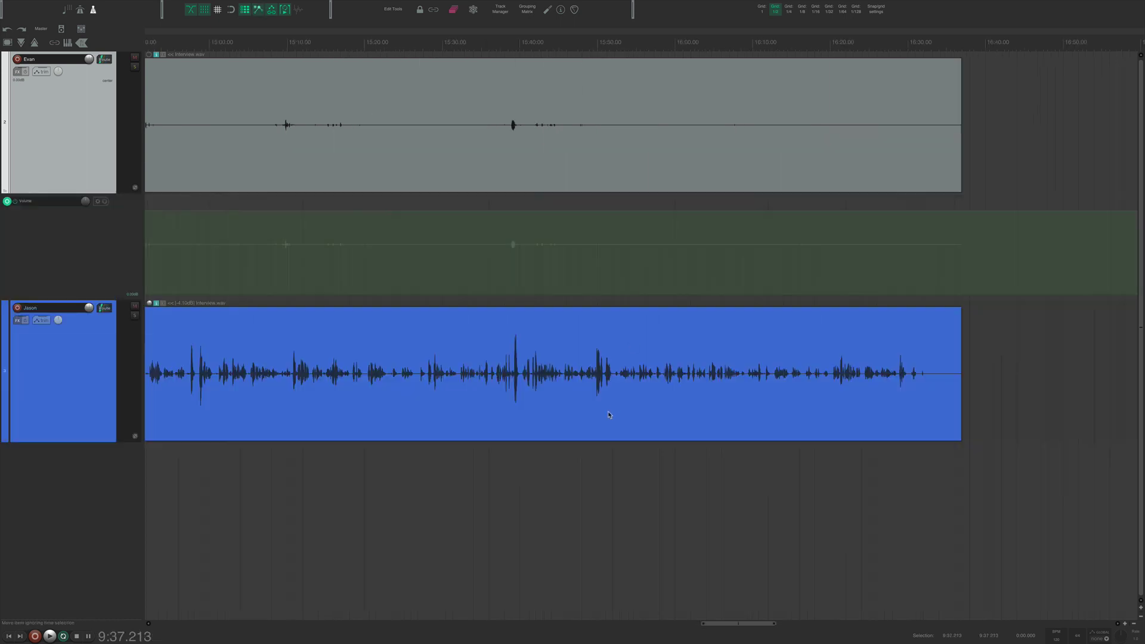
{"action": "scroll", "coordinate": [611, 415], "scroll_direction": "down", "scroll_amount": 1}
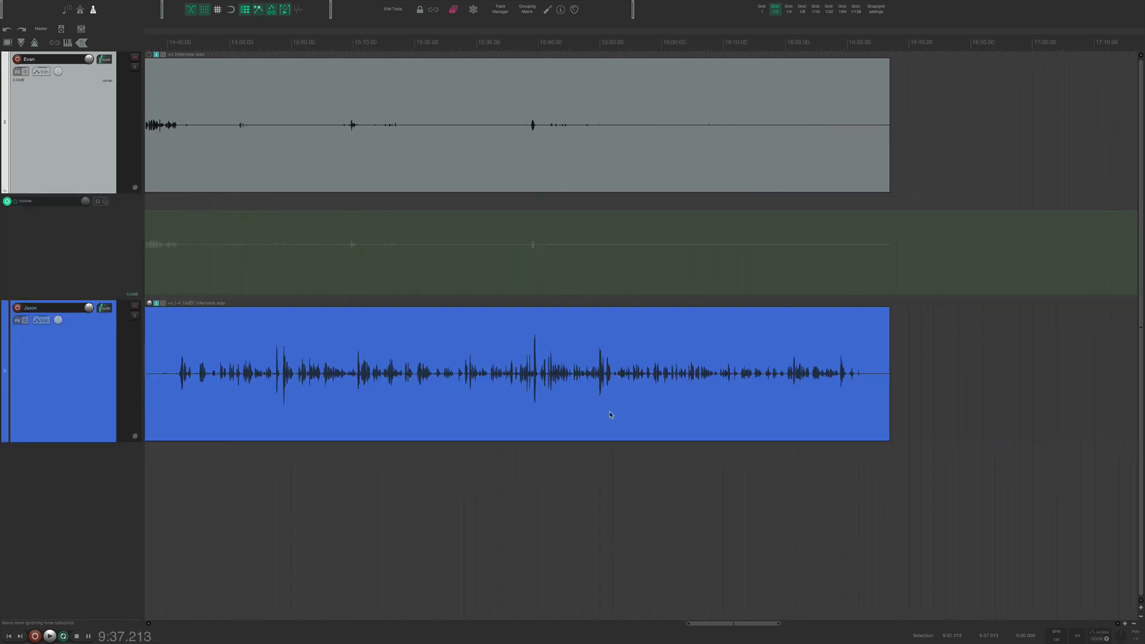